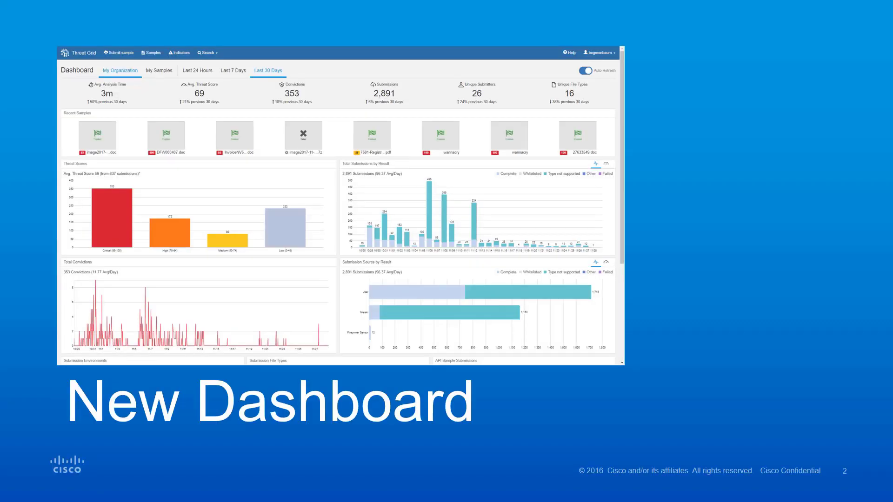
# Advance past slide 2, 'New Dashboard', to slide 3, 'Sample Manager'
pyautogui.press('Right')
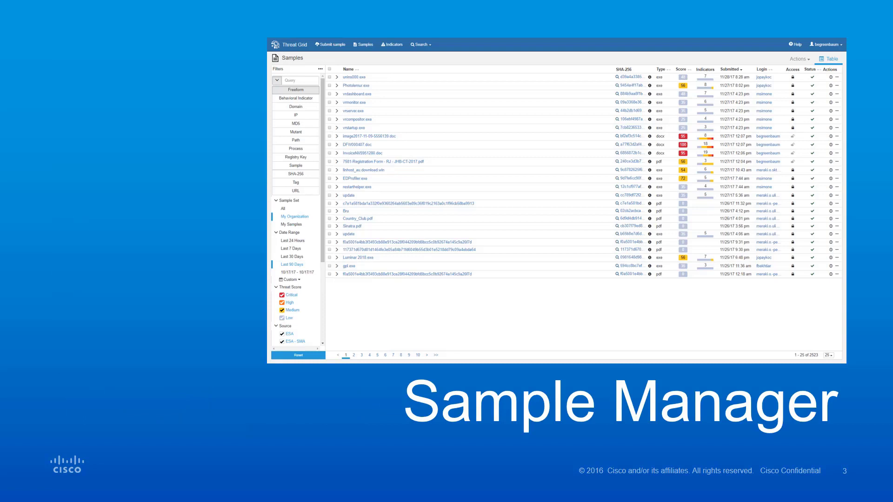
pyautogui.press('Right')
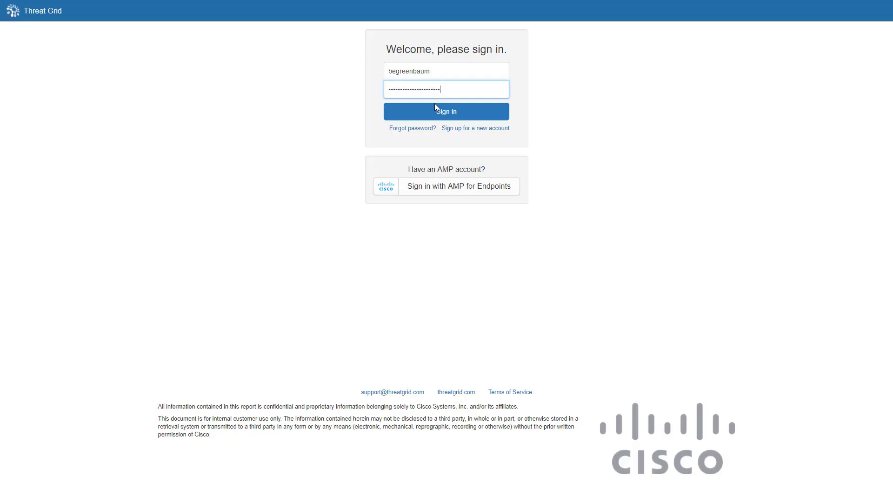
# Sign in and review the 30-day dashboard showing 360 convictions and 2,907 submissions
pyautogui.click(436, 108)
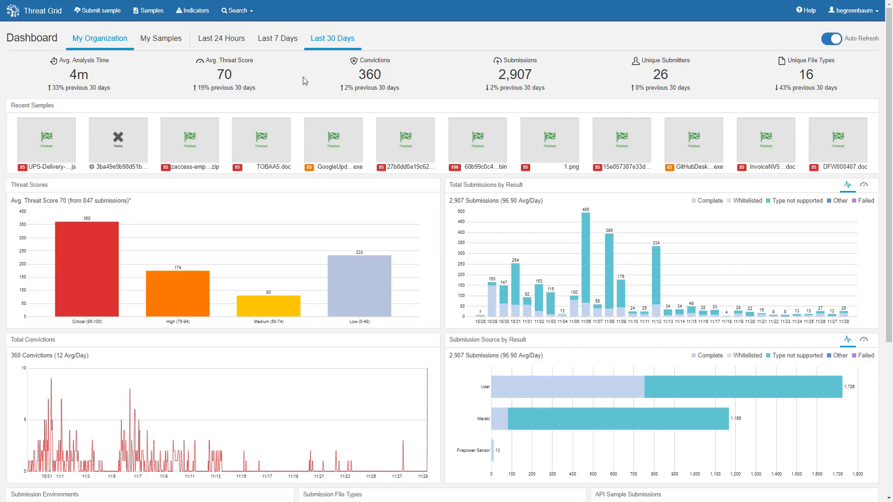
pyautogui.scroll(-5, 372, 305)
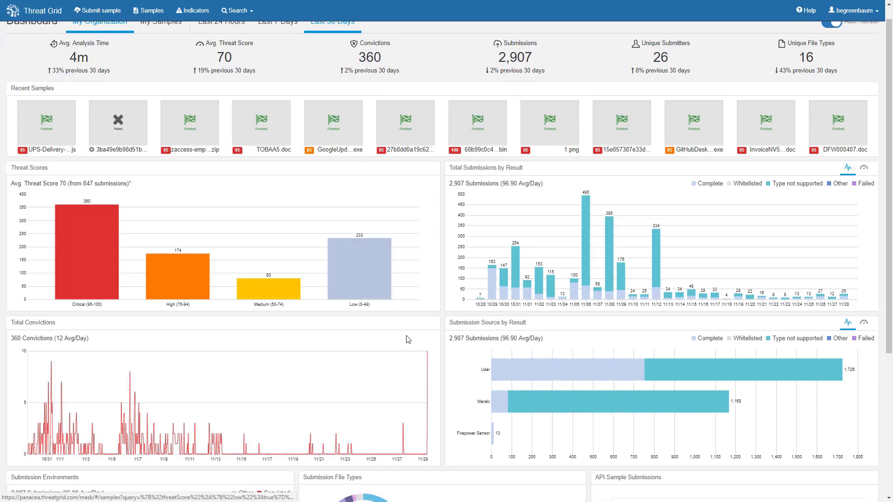
pyautogui.scroll(5, 410, 337)
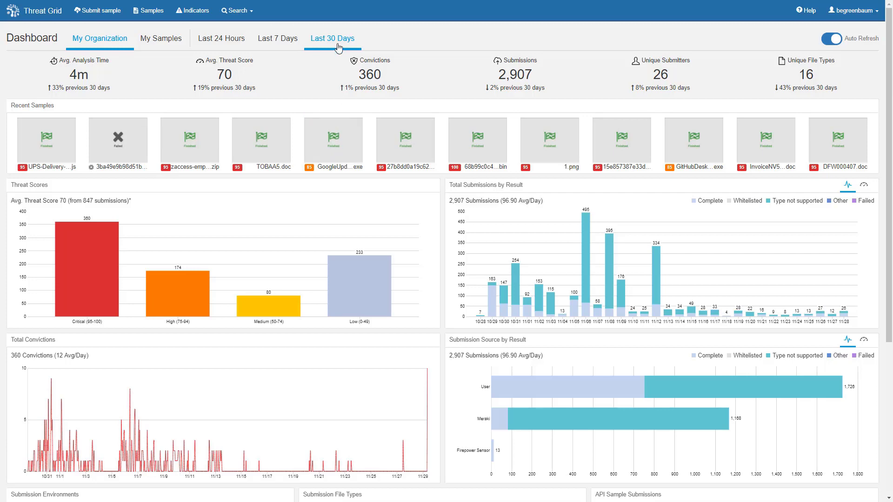
pyautogui.click(282, 39)
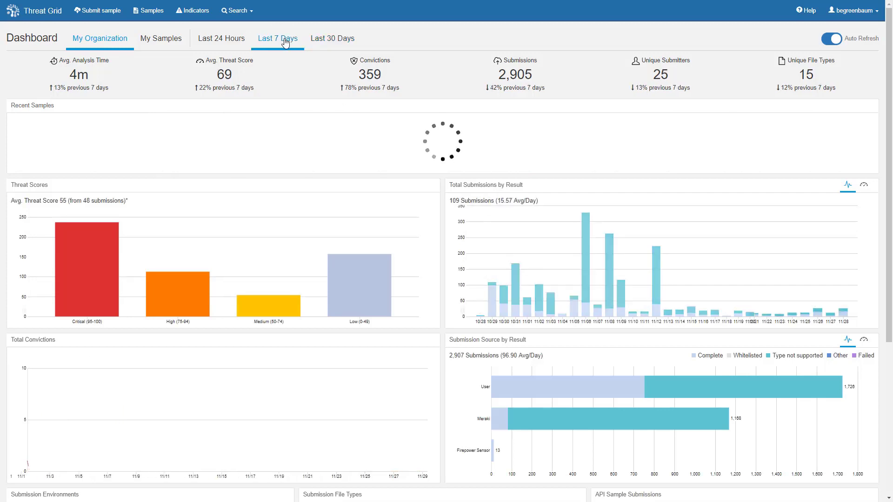
pyautogui.click(229, 42)
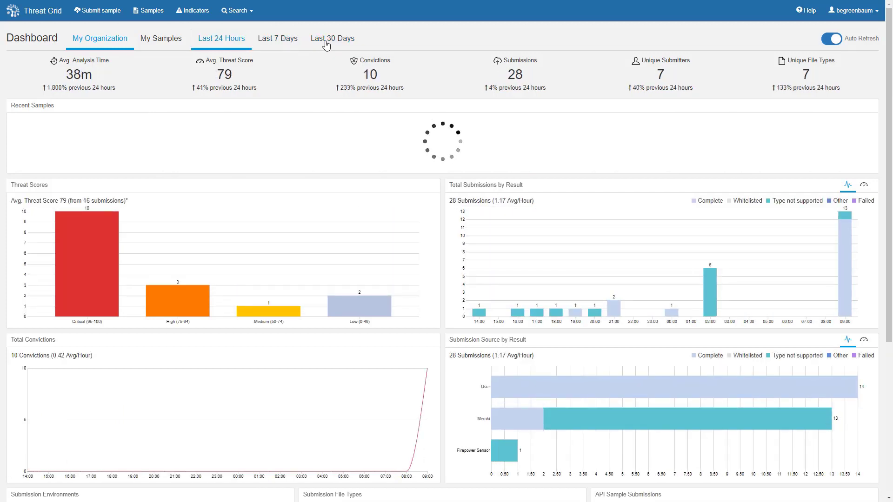
pyautogui.click(327, 43)
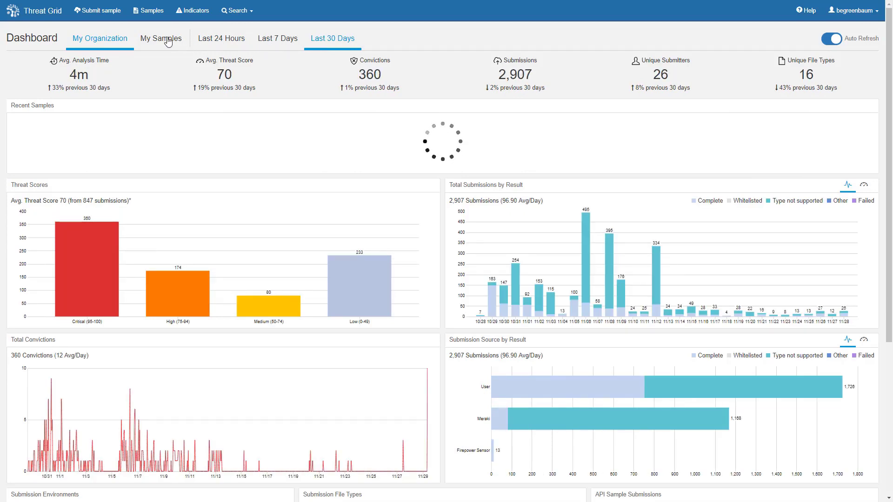
pyautogui.click(165, 41)
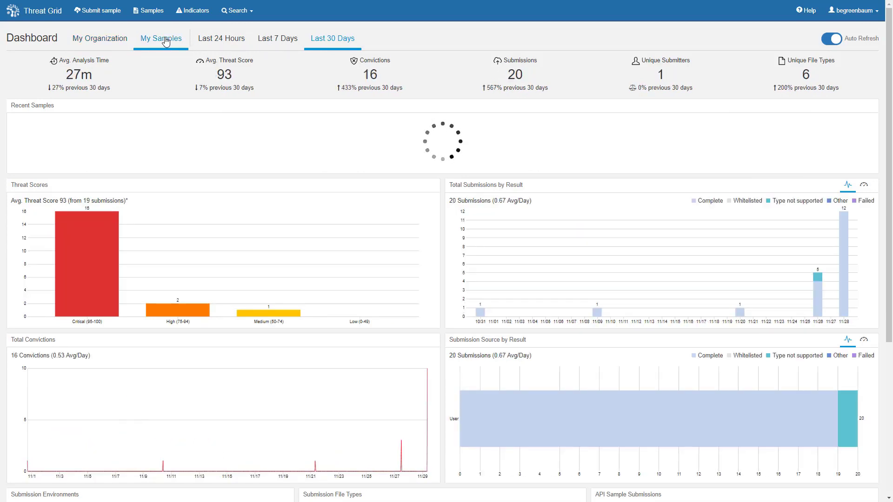
pyautogui.click(117, 41)
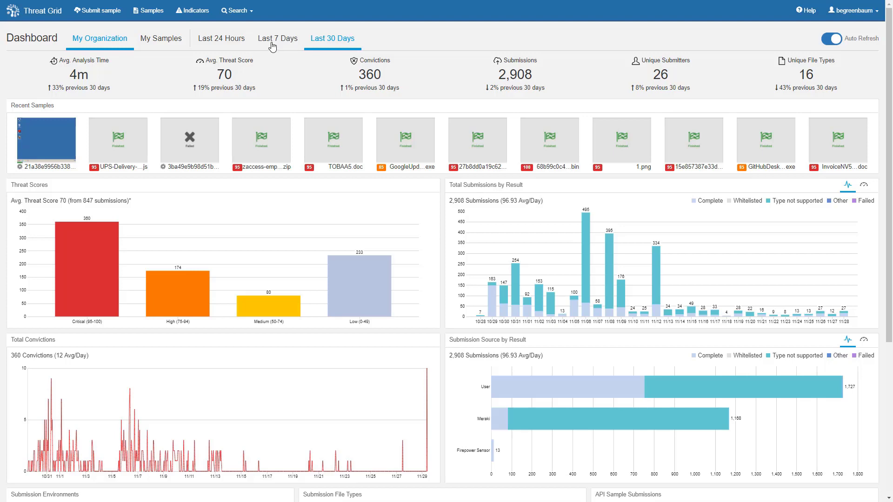
pyautogui.click(161, 40)
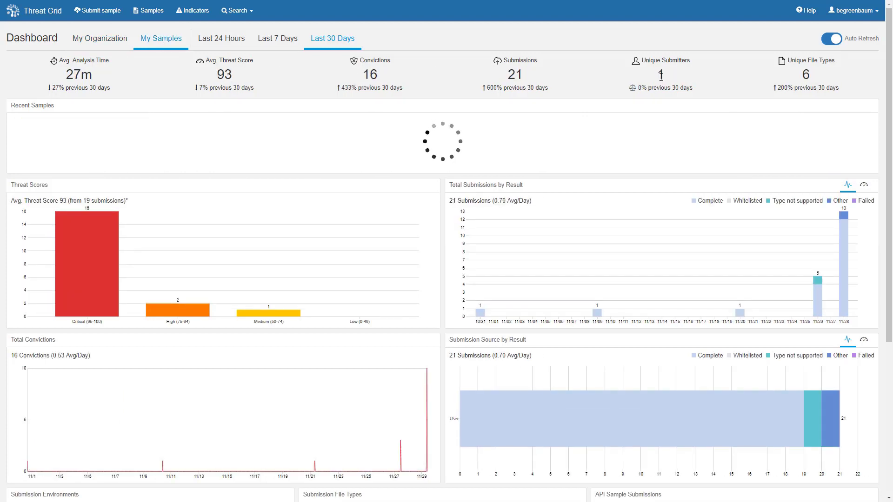
pyautogui.click(231, 39)
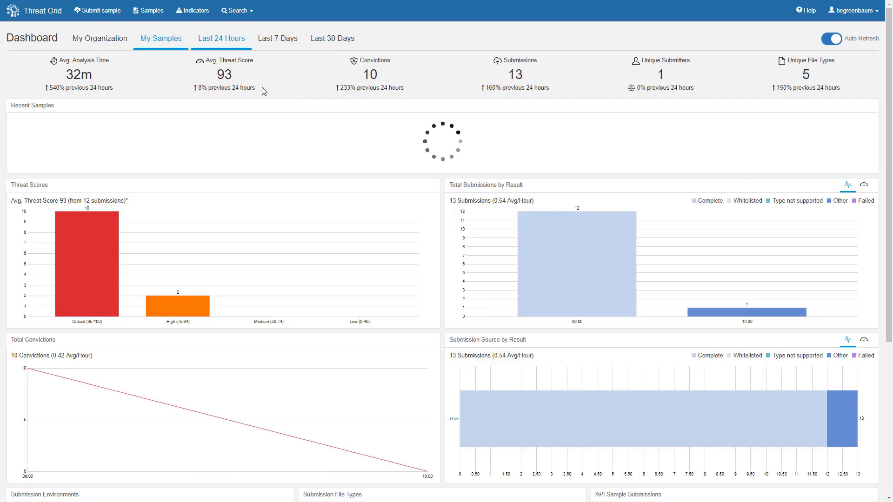
pyautogui.click(96, 42)
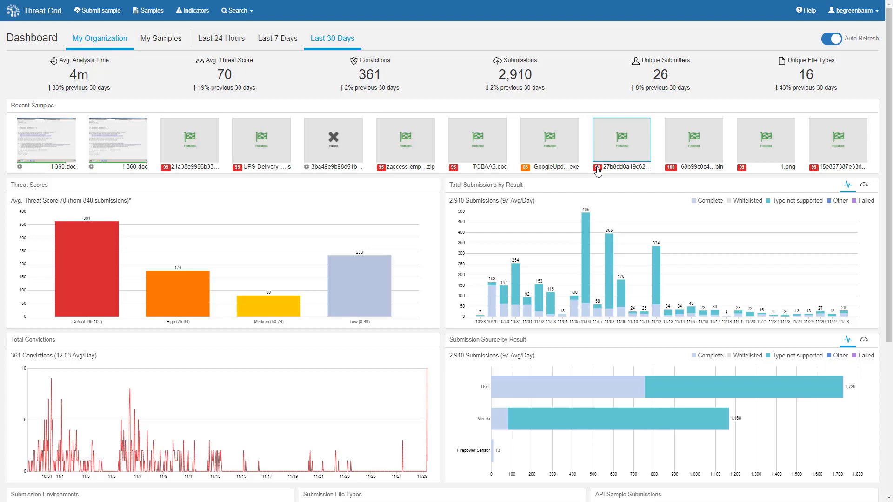
pyautogui.click(200, 153)
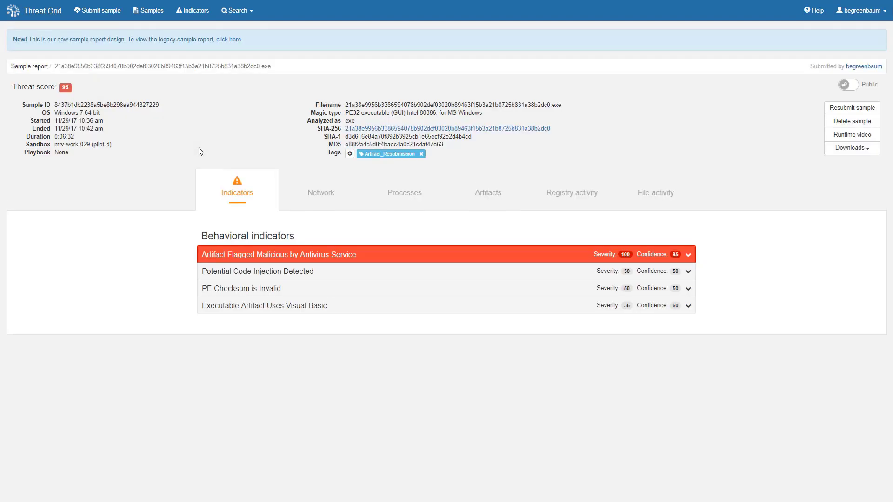
pyautogui.click(39, 13)
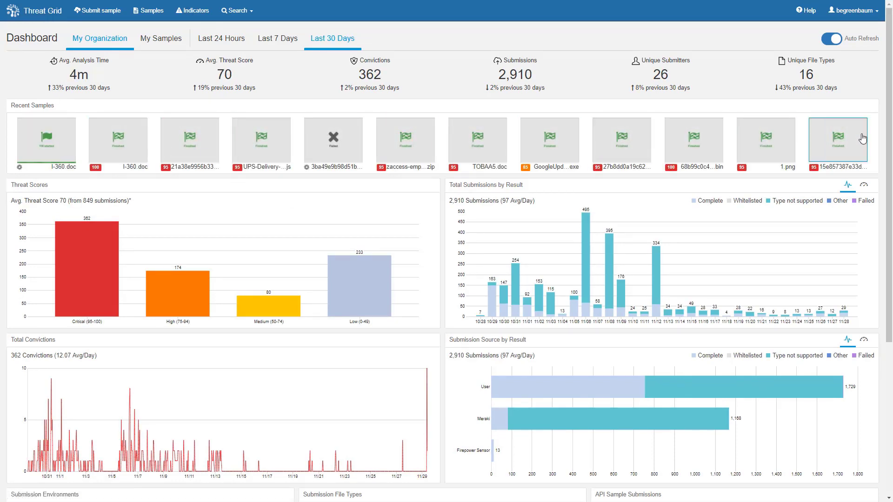
# Switch the Total Submissions by Result panel to a breakdown by threat score
pyautogui.moveTo(889, 20); pyautogui.dragTo(891, 128)
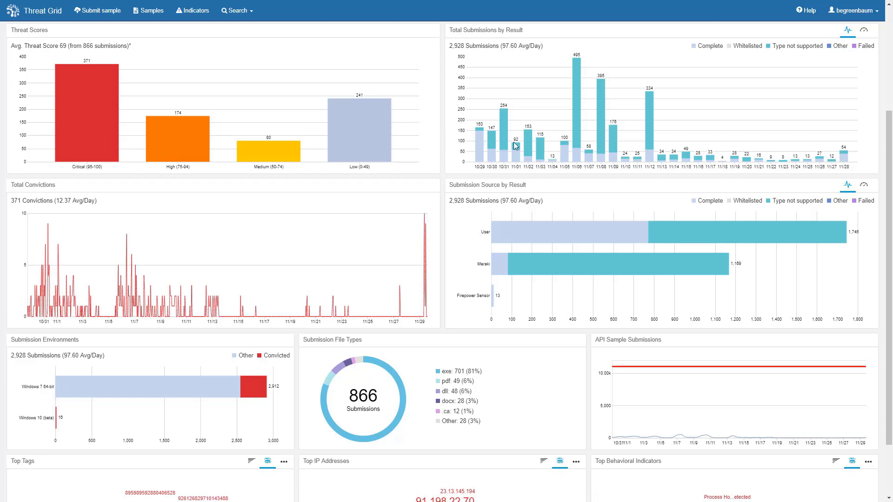
pyautogui.moveTo(581, 149)
pyautogui.click(865, 34)
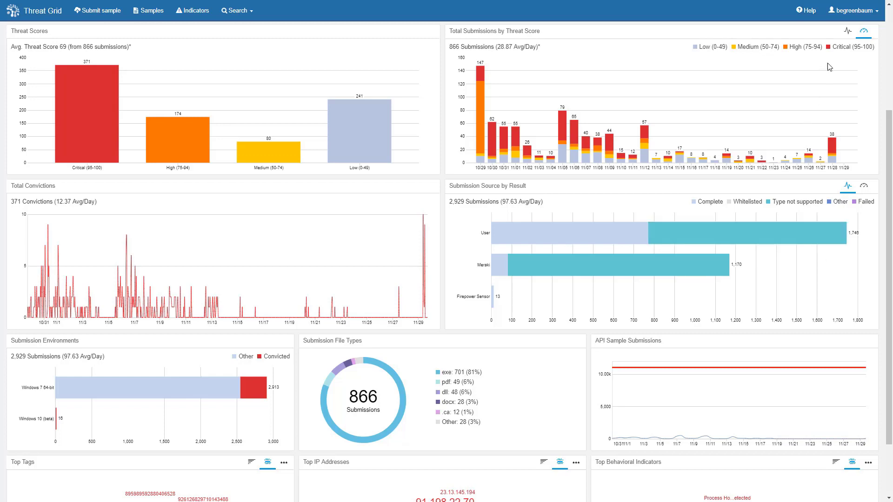
# Chart Submission Source by threat score, then list the 348 Critical-scored samples from 30 days
pyautogui.click(847, 33)
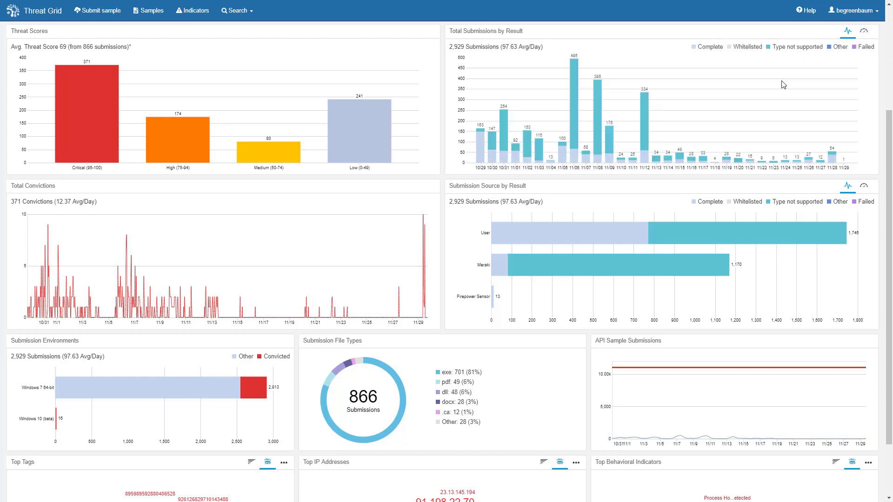
pyautogui.click(864, 187)
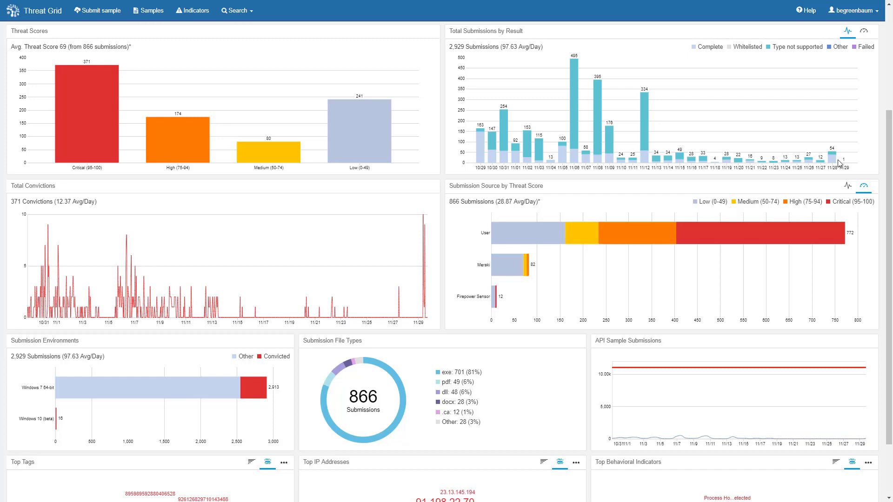
pyautogui.moveTo(891, 151); pyautogui.dragTo(890, 202)
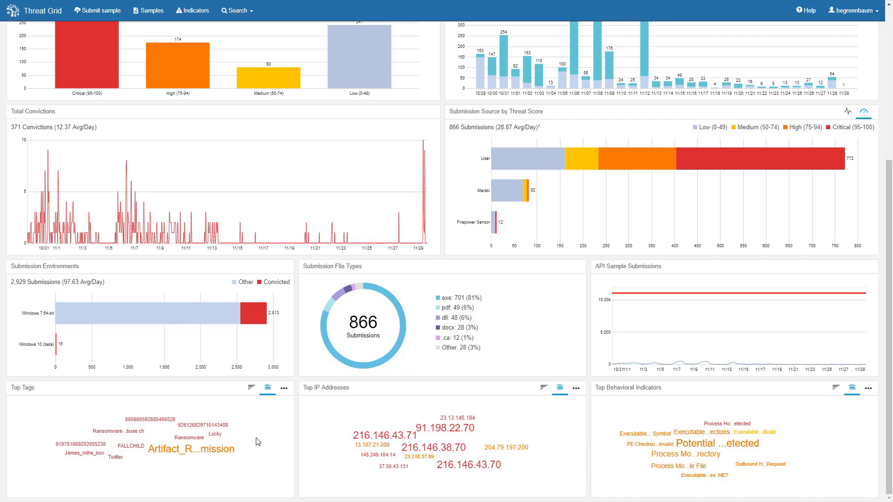
pyautogui.scroll(5, 261, 368)
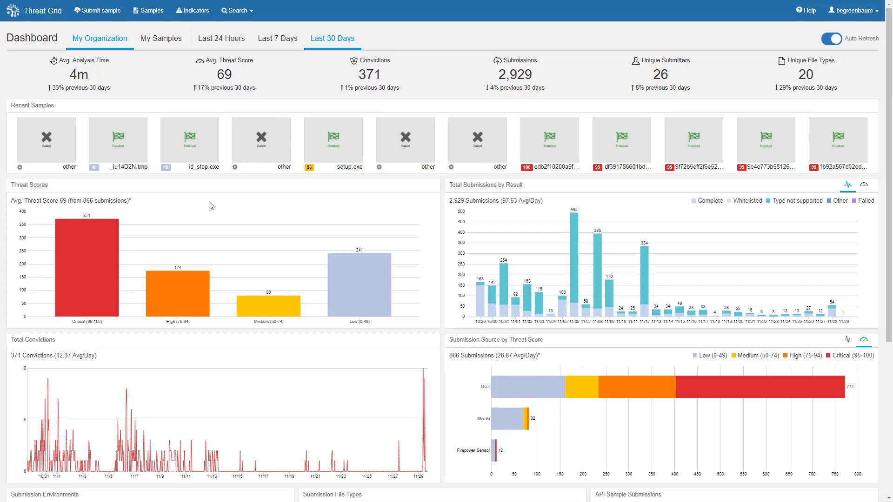
pyautogui.click(96, 272)
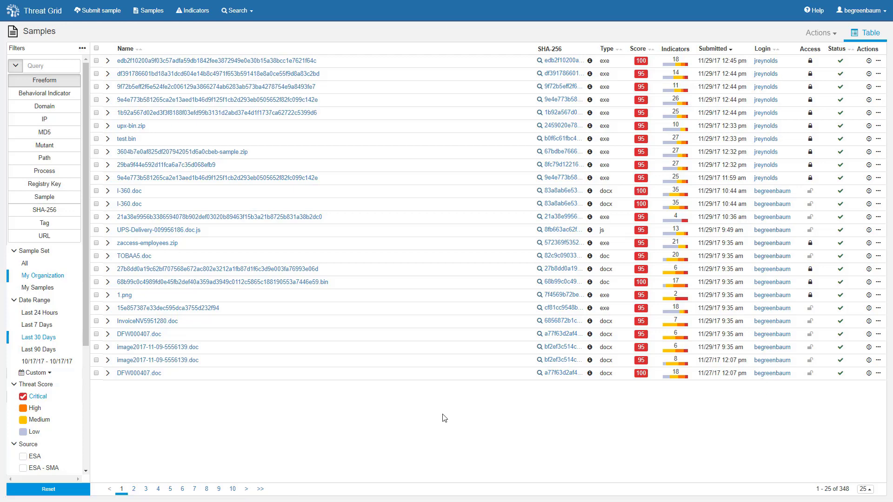
pyautogui.click(261, 489)
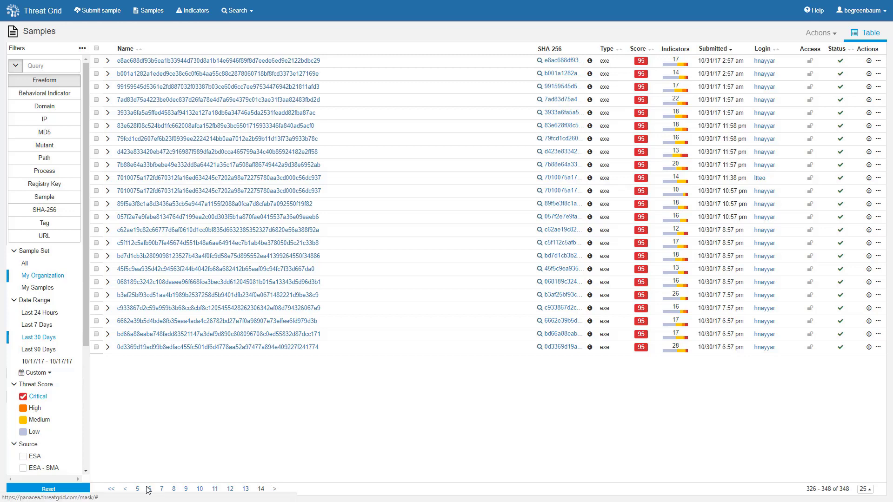
pyautogui.click(111, 489)
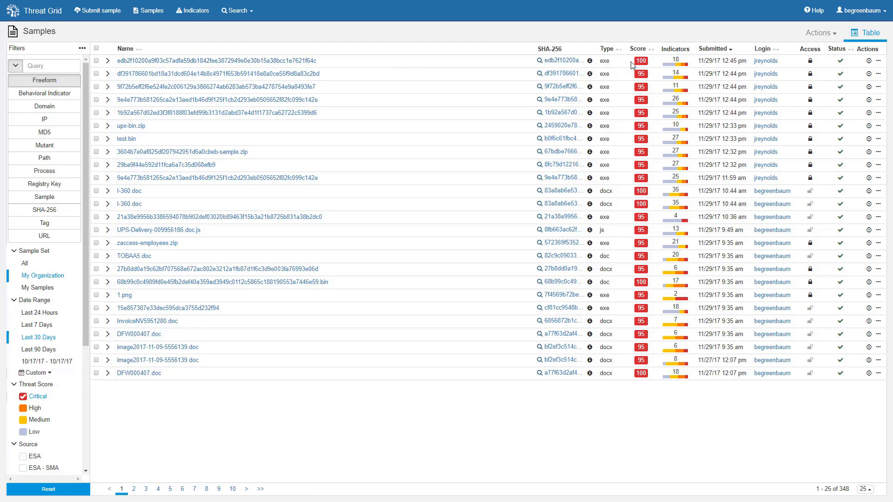
pyautogui.moveTo(670, 62)
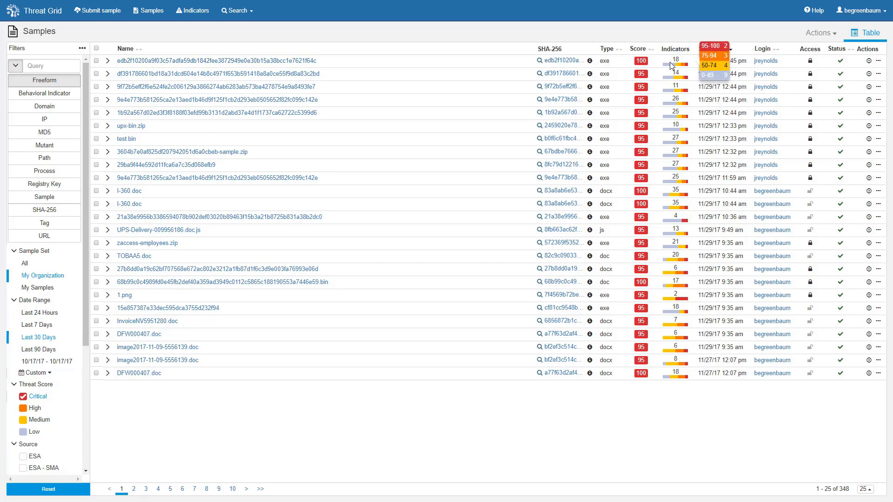
pyautogui.click(879, 62)
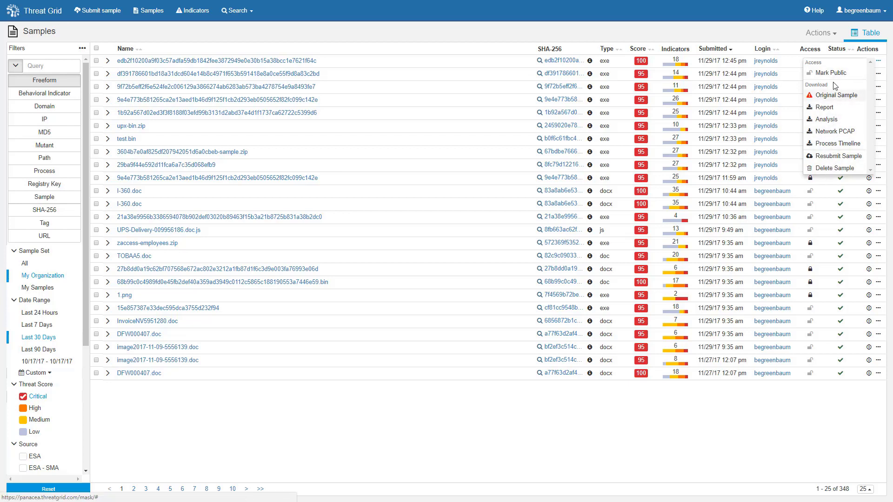
pyautogui.click(878, 61)
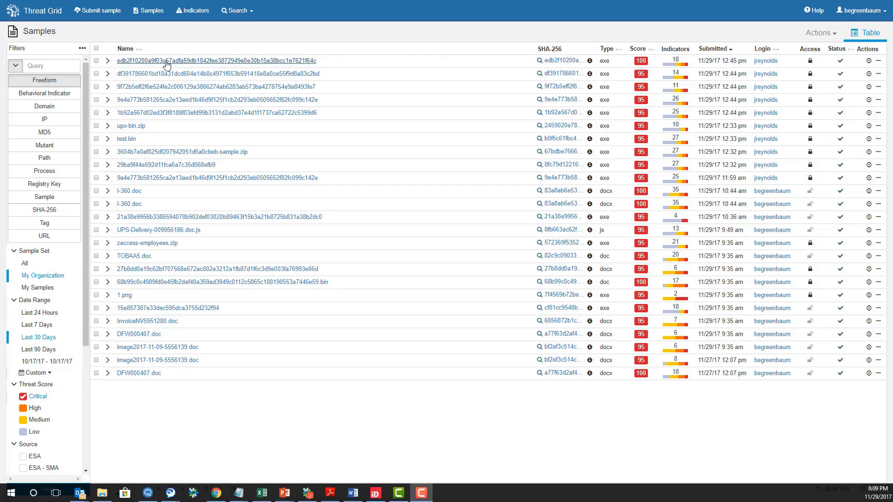
# Expand the newest critical sample to show its Windows 7 64-bit details and behavioral indicators
pyautogui.click(108, 63)
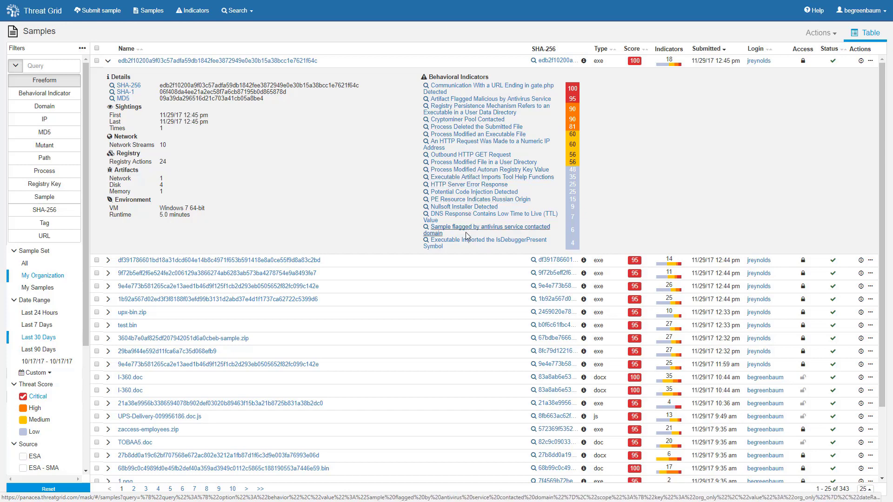
# Collapse the first sample and select four samples, including upx-bin.zip and zaccess-employees.zip, for download
pyautogui.click(108, 61)
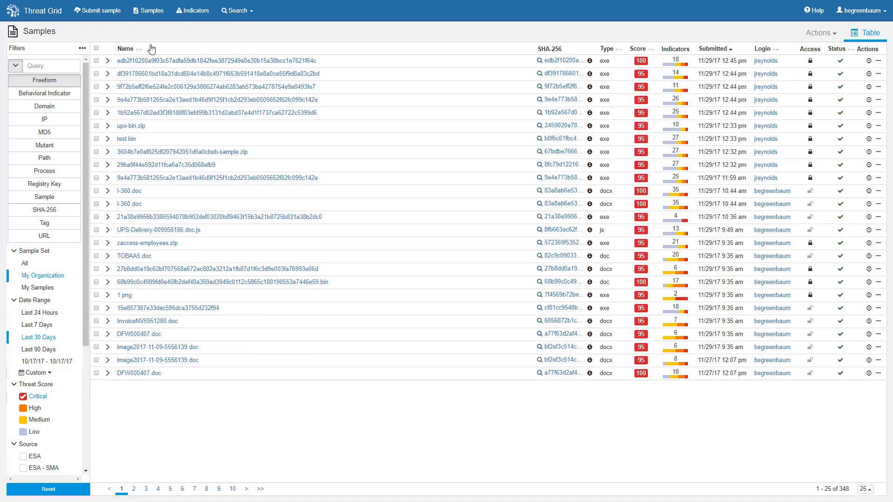
pyautogui.click(97, 61)
pyautogui.click(96, 125)
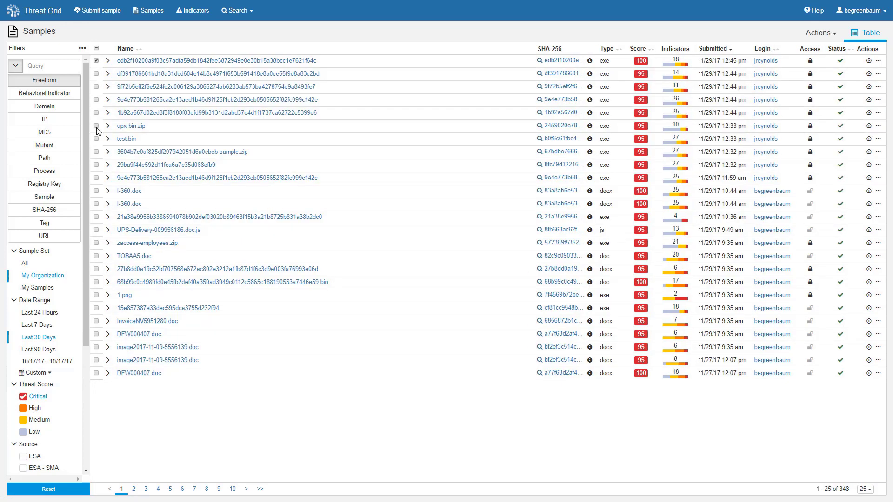
pyautogui.click(96, 178)
pyautogui.click(96, 242)
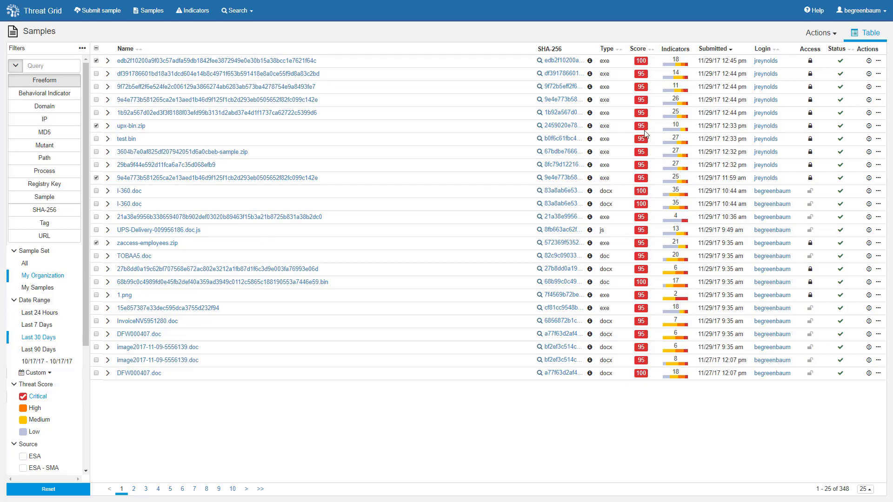
pyautogui.click(836, 35)
pyautogui.click(238, 11)
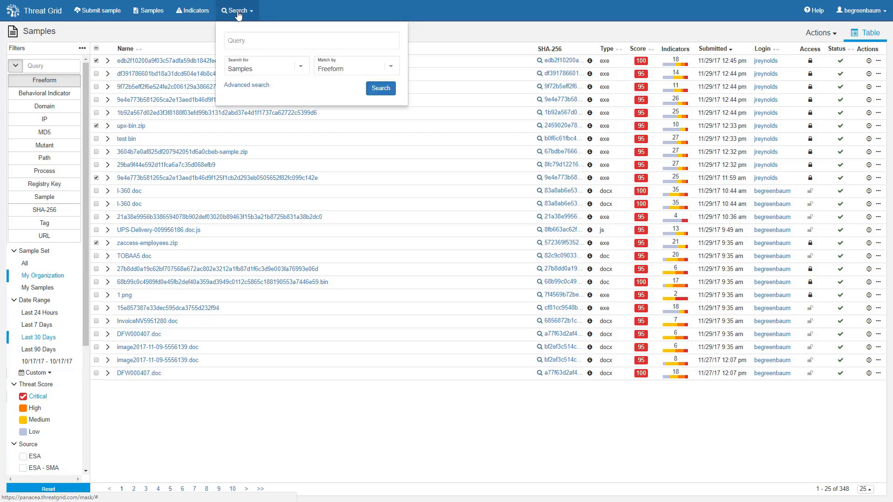
pyautogui.click(238, 14)
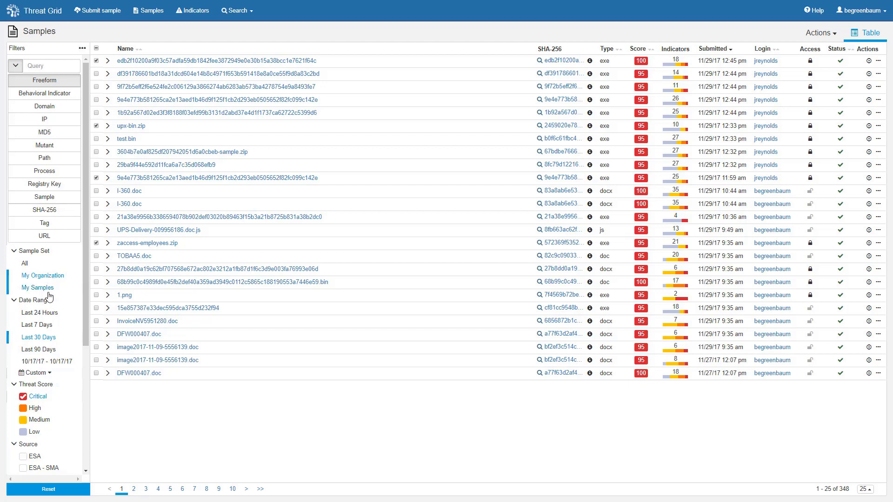
# Add High and Medium threat scores and the User source to the filters, leaving 473 samples
pyautogui.scroll(-1, 46, 293)
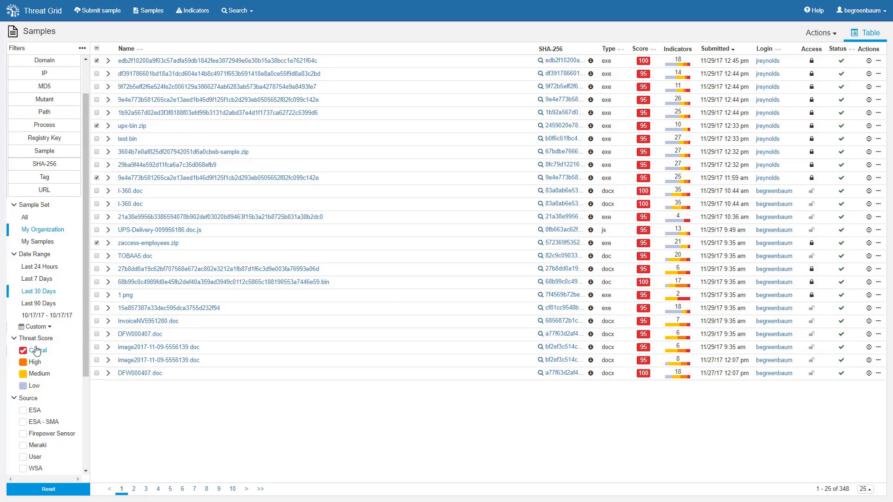
pyautogui.click(22, 362)
pyautogui.click(24, 375)
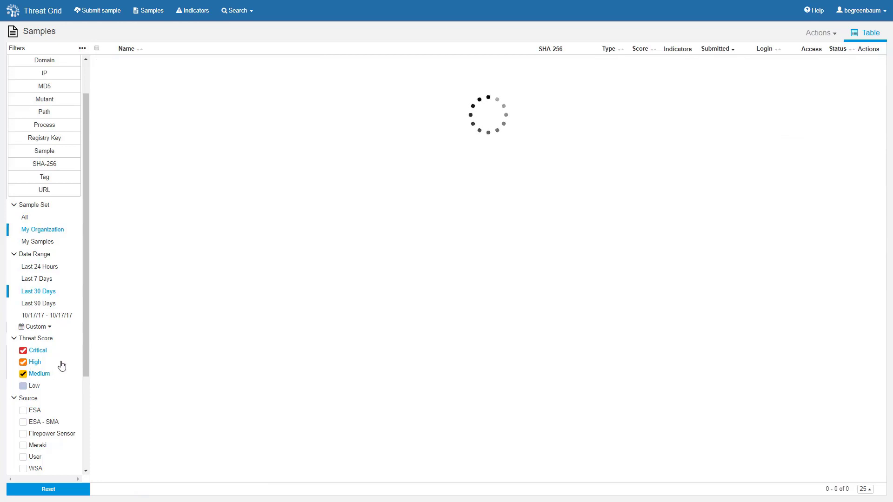
pyautogui.moveTo(87, 334); pyautogui.dragTo(82, 401)
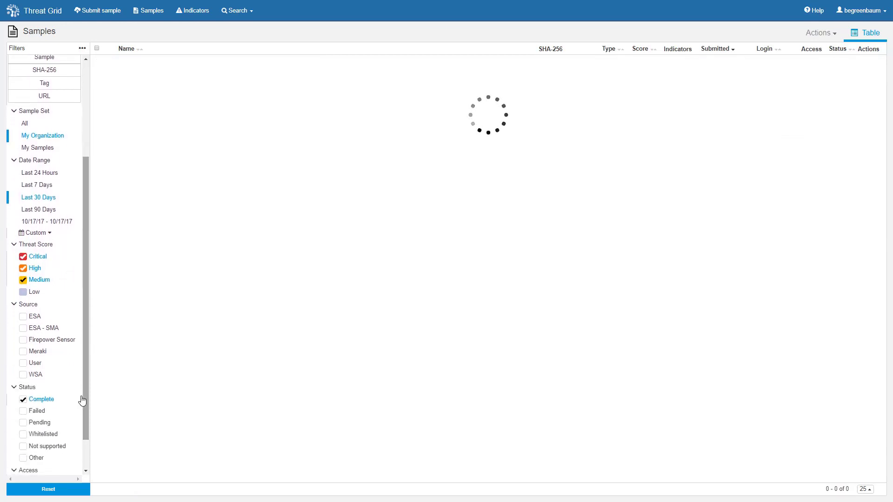
pyautogui.click(36, 365)
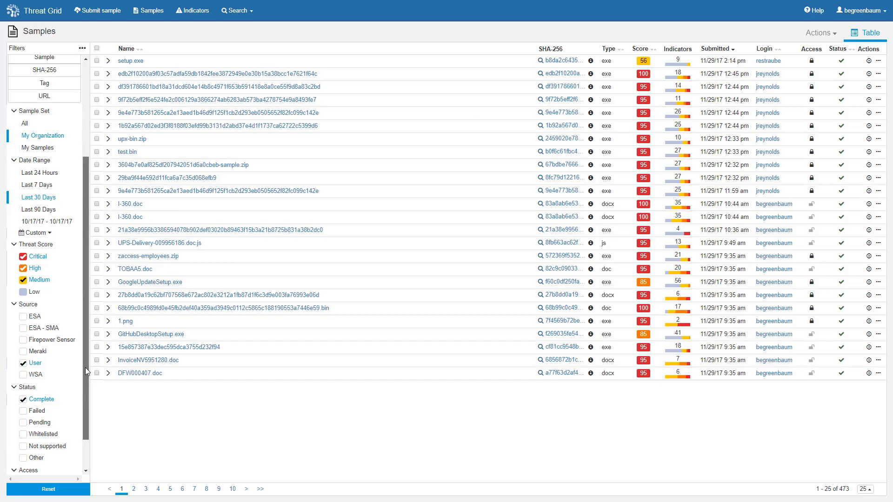
pyautogui.scroll(-1, 85, 371)
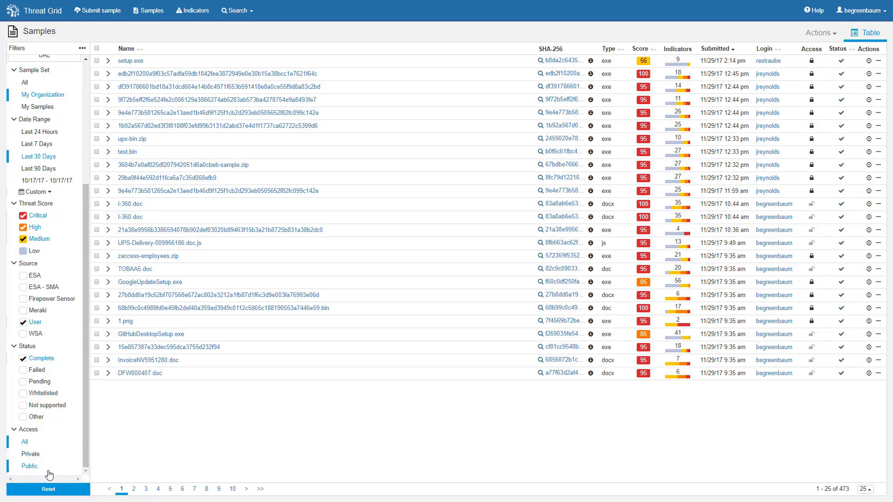
# Display the Query Information dialog with the filter's API URL, cURL command and parameters
pyautogui.click(84, 50)
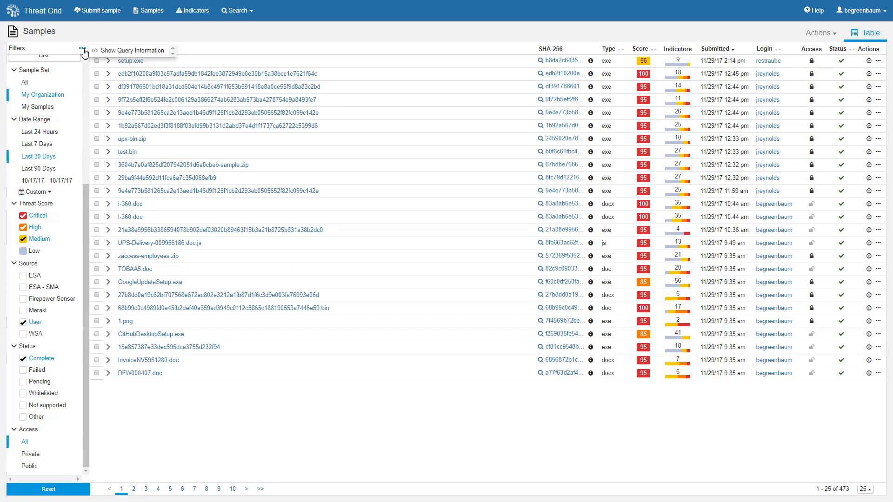
pyautogui.click(112, 53)
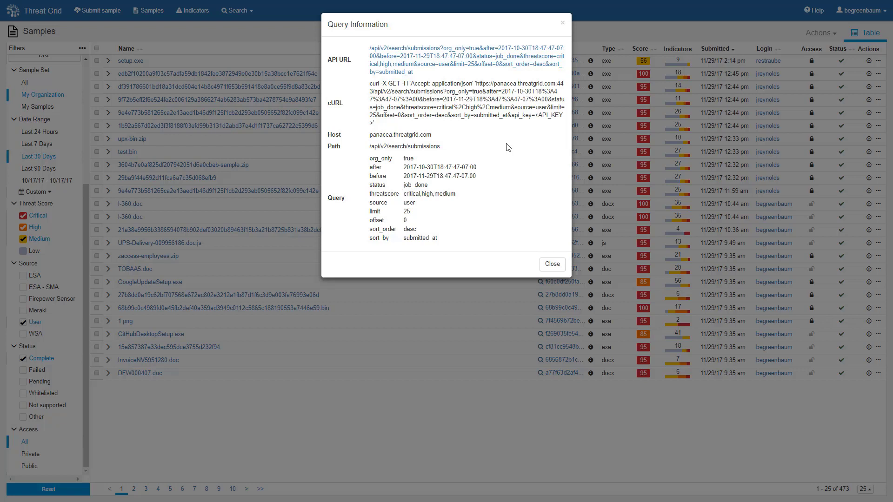
# Reset all filters and run a freeform search for 'cryptominer'
pyautogui.click(552, 264)
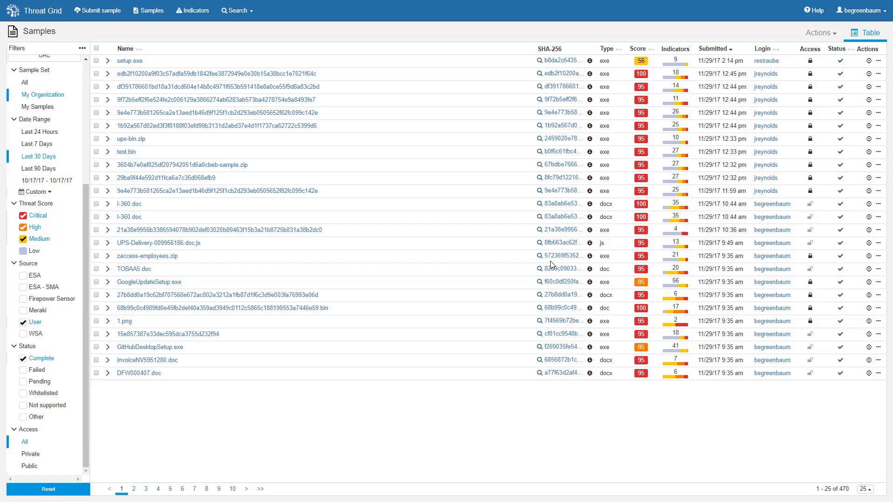
pyautogui.click(49, 489)
pyautogui.moveTo(82, 384); pyautogui.dragTo(85, 182)
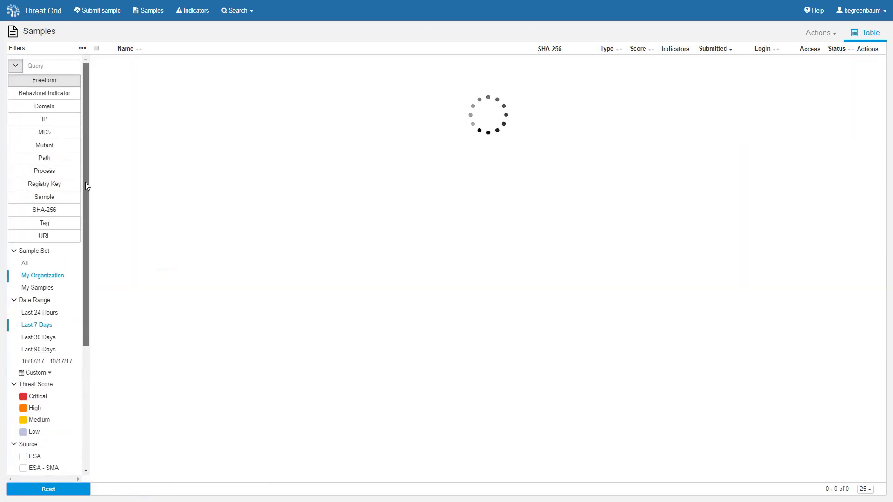
pyautogui.click(34, 70)
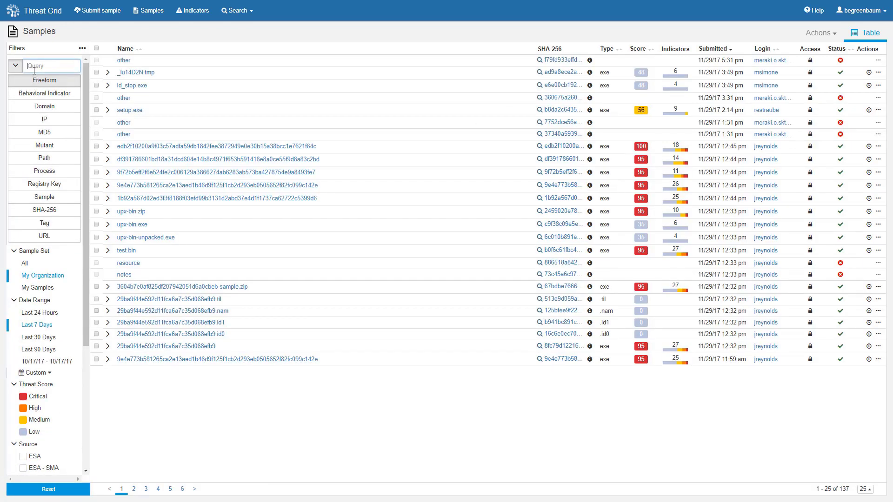
pyautogui.write('cryptominer')
pyautogui.press('Return')
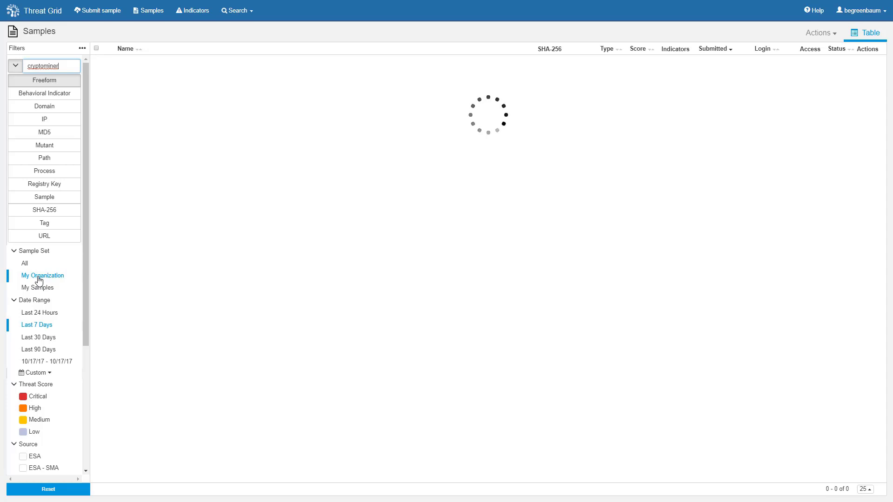
# Limit the cryptominer results to the last 24 hours with Critical and High scores
pyautogui.click(45, 317)
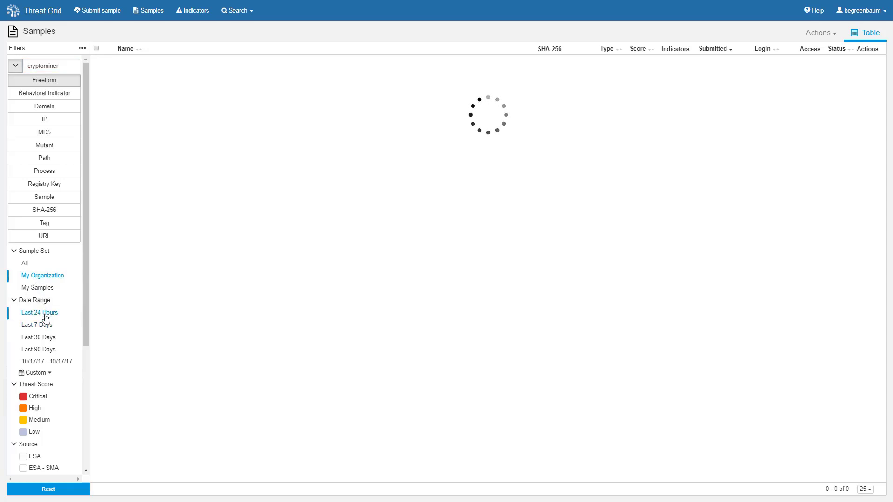
pyautogui.click(23, 397)
pyautogui.click(23, 410)
pyautogui.moveTo(85, 342); pyautogui.dragTo(77, 472)
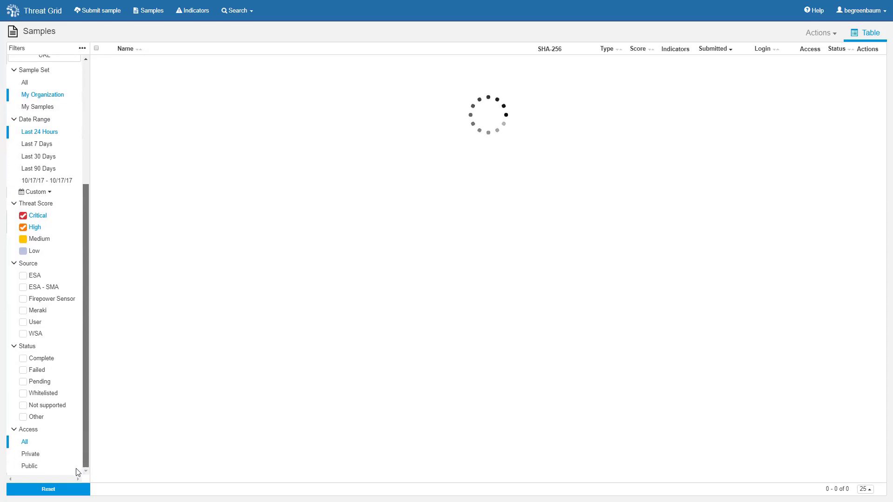
pyautogui.moveTo(85, 440); pyautogui.dragTo(87, 277)
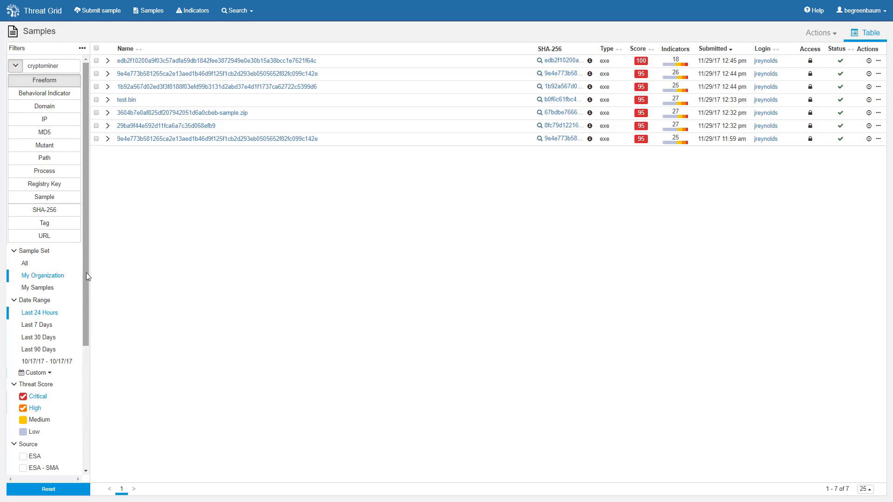
# Select all seven cryptominer samples and expand rows one and three, revealing the Cryptominer Detected indicator
pyautogui.click(96, 48)
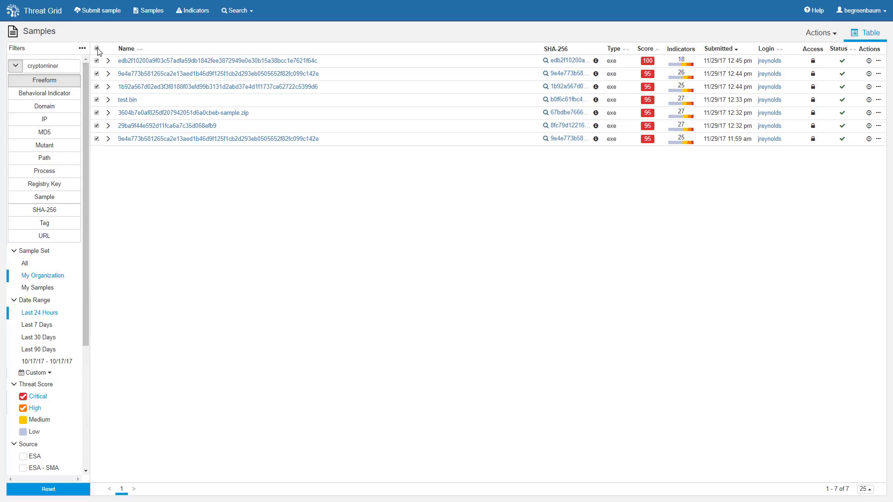
pyautogui.click(827, 38)
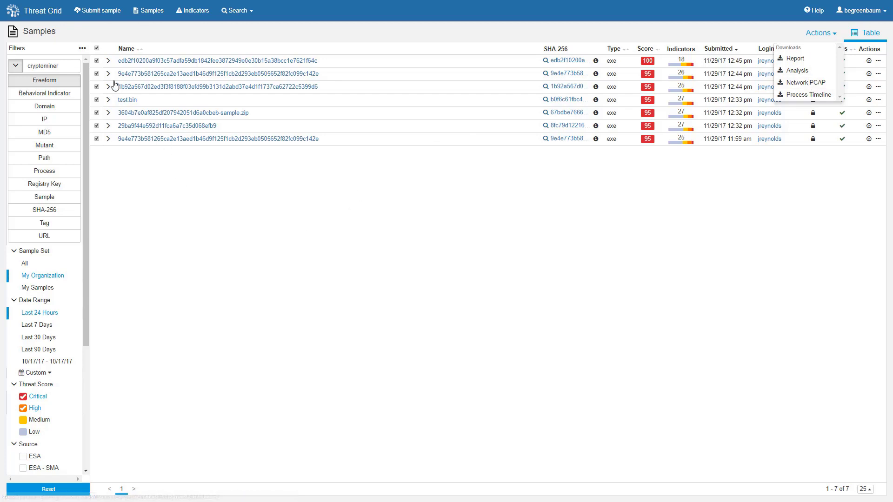
pyautogui.click(107, 61)
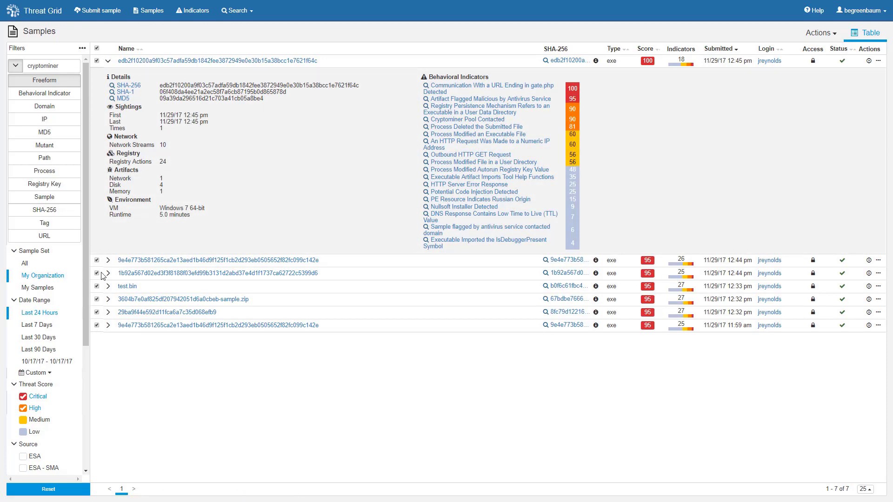
pyautogui.click(108, 274)
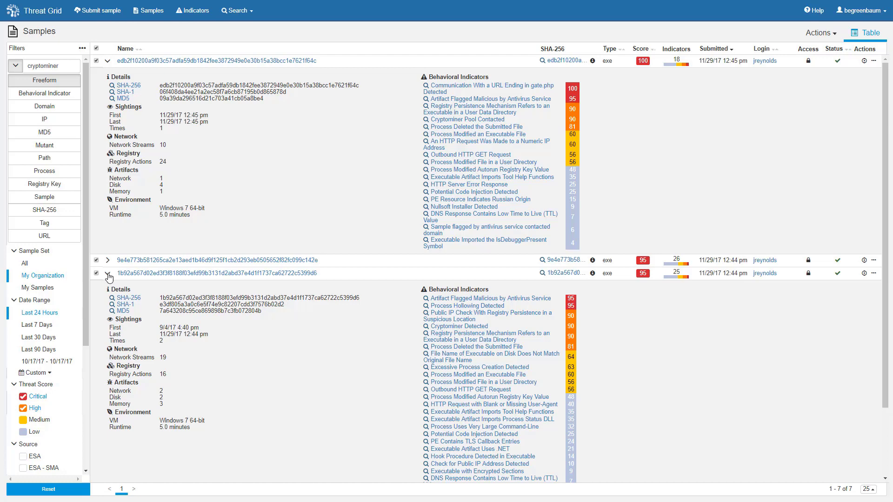
pyautogui.click(82, 48)
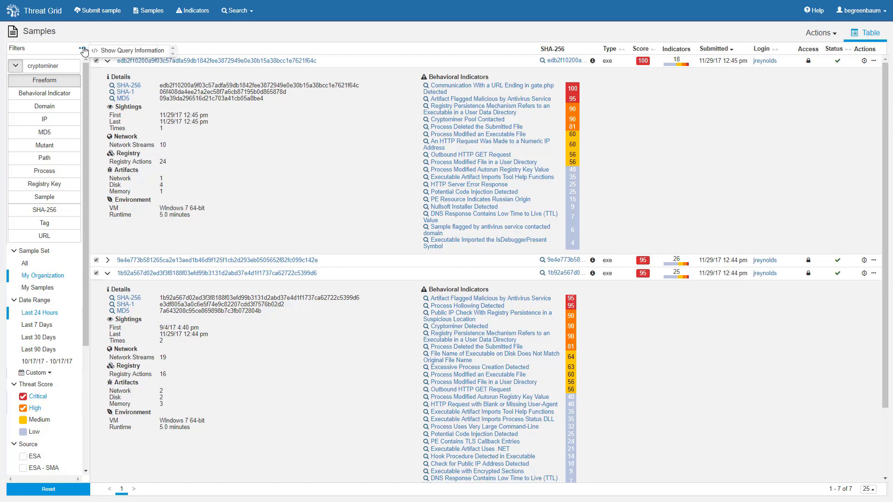
pyautogui.click(102, 51)
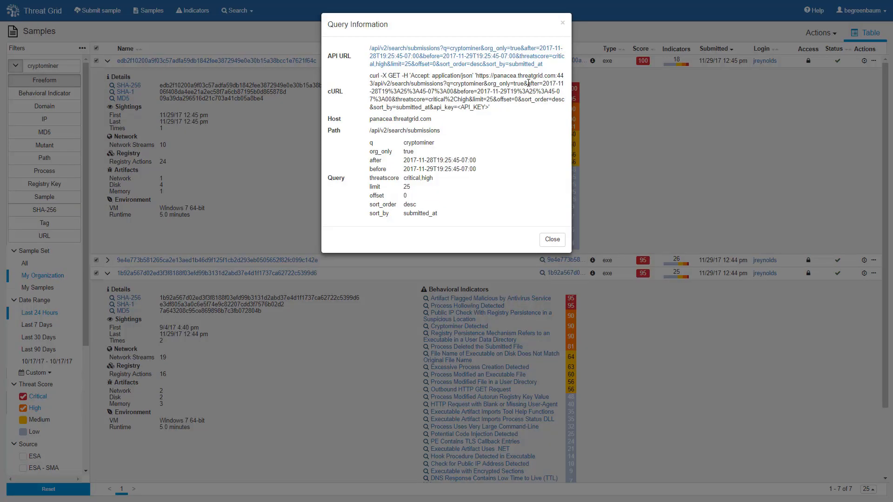
pyautogui.moveTo(529, 82); pyautogui.dragTo(393, 102)
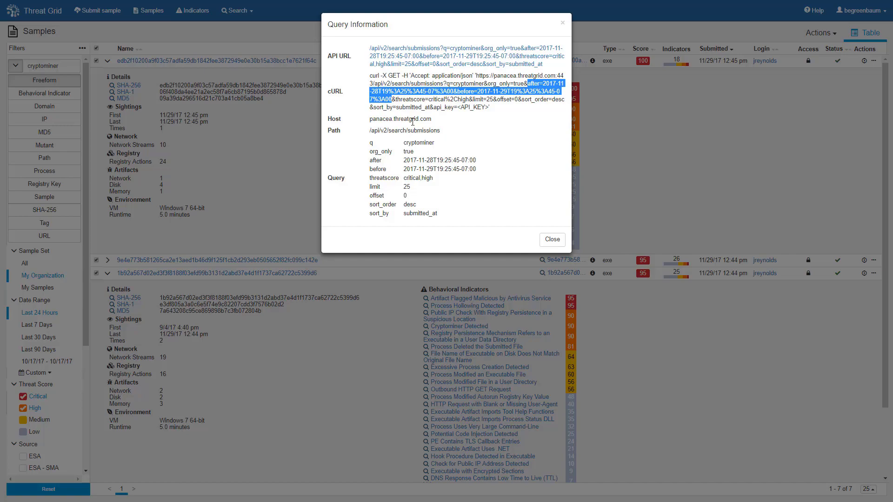
pyautogui.click(552, 239)
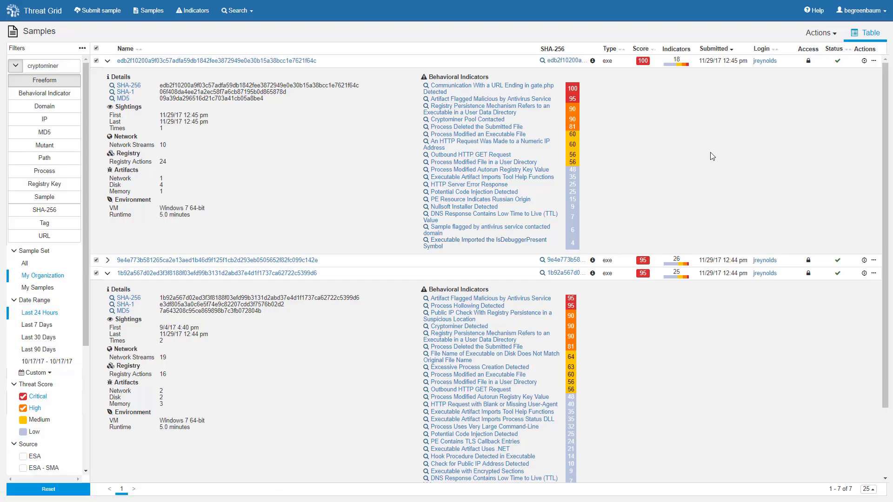